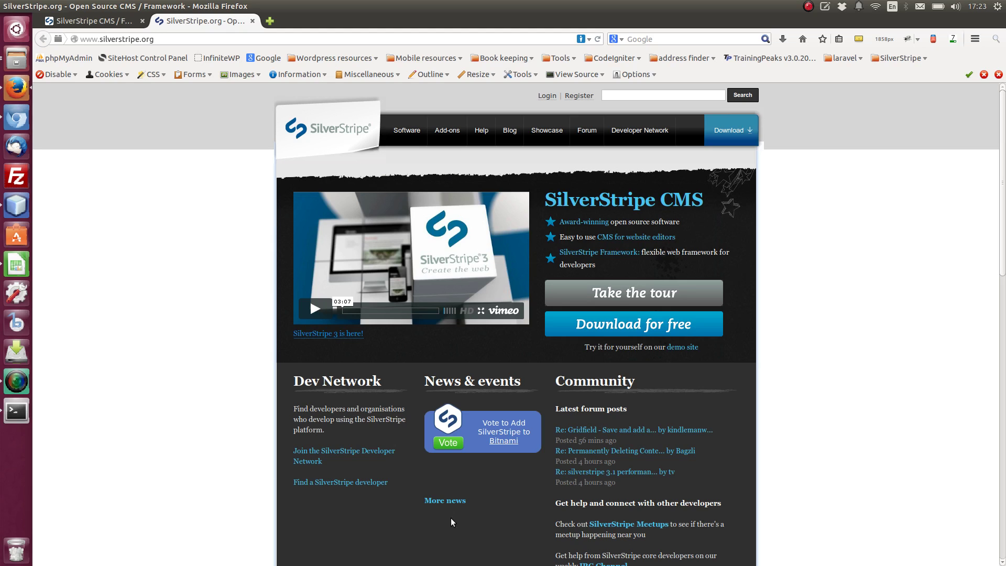
Use the 'Download for free' button on silverstripe.org to reach the SilverStripe download page
{"action": "left_click", "coordinate": [657, 323]}
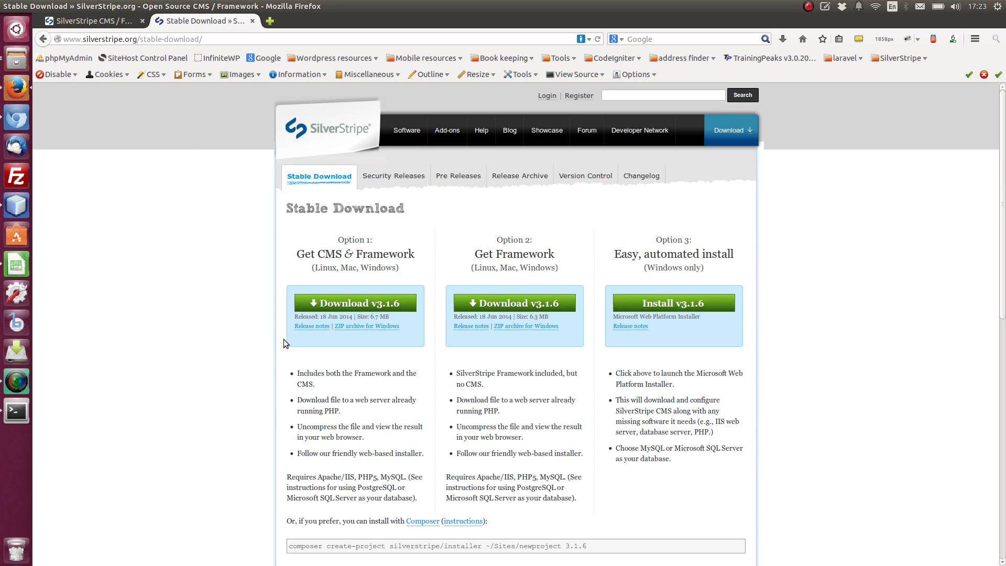
Bring up the Stable Download page offering the 6.7 MB CMS & Framework v3.1.6 archive
{"action": "left_click", "coordinate": [346, 310]}
View the /var/www/mysssite.com folder in Files to check the SilverStripe files
{"action": "left_click", "coordinate": [16, 60]}
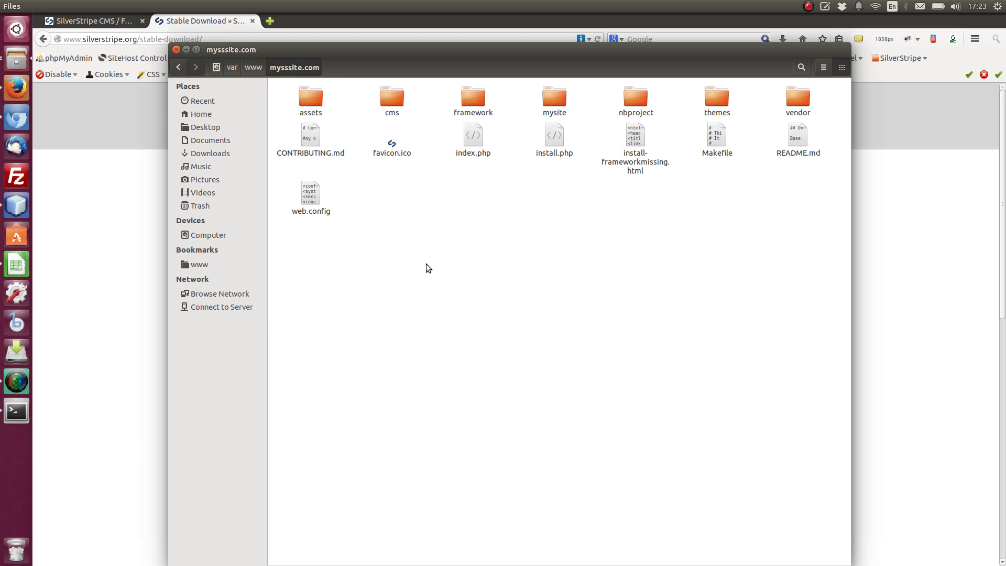
Reload the install.php installer tab to recheck requirements and scroll to Database Configuration
{"action": "left_click", "coordinate": [113, 246]}
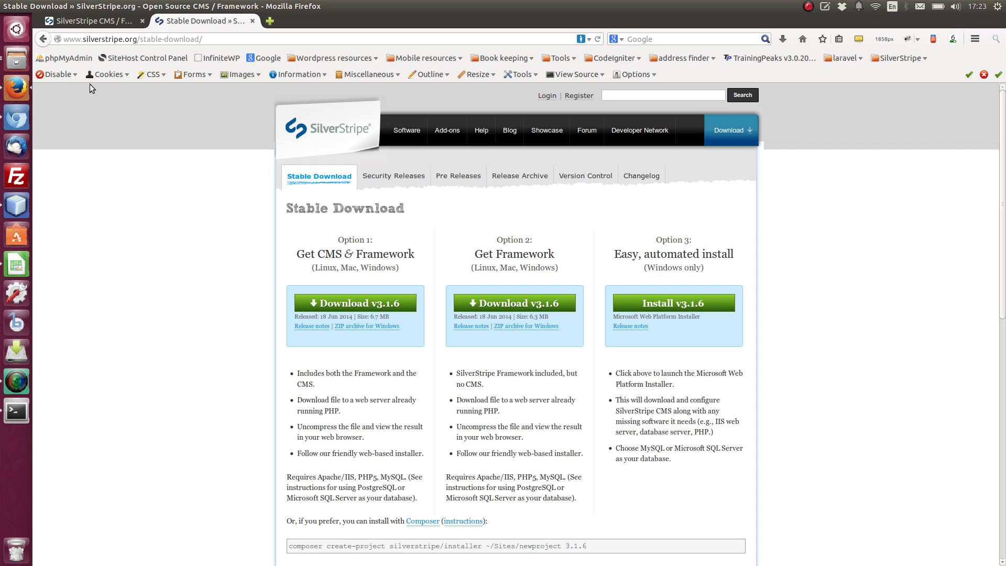
{"action": "left_click", "coordinate": [99, 20]}
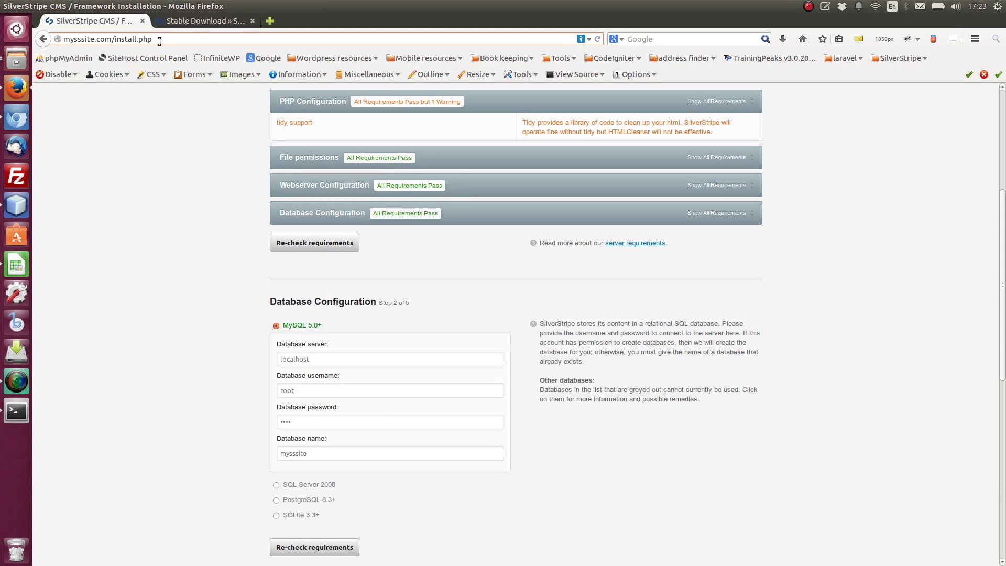
{"action": "key", "text": "BackSpace"}
{"action": "key", "text": "BackSpace"}
{"action": "key", "text": "BackSpace"}
{"action": "key", "text": "BackSpace"}
{"action": "key", "text": "BackSpace"}
{"action": "key", "text": "BackSpace"}
{"action": "key", "text": "BackSpace"}
{"action": "key", "text": "BackSpace"}
{"action": "key", "text": "Return"}
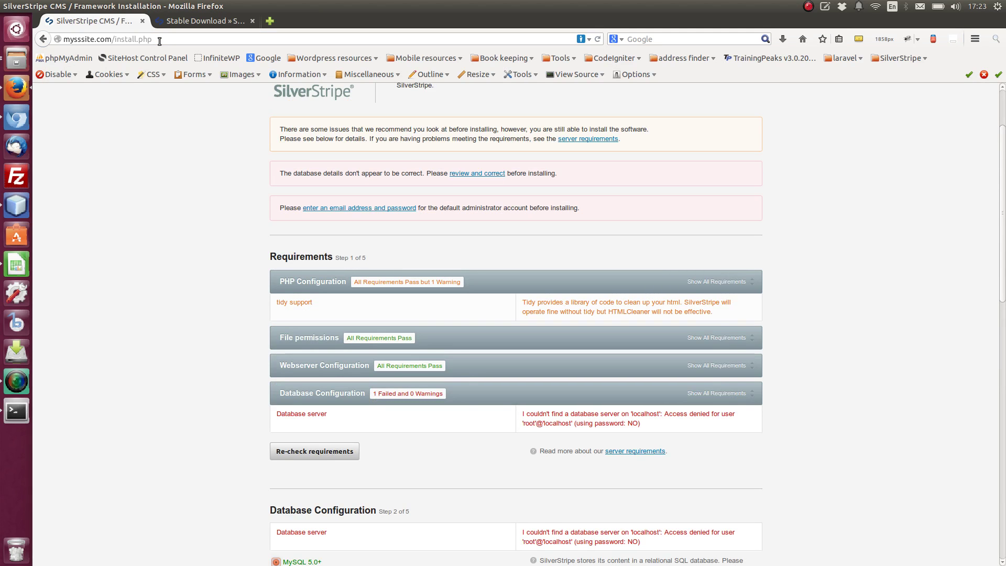
{"action": "scroll", "coordinate": [185, 204], "scroll_direction": "down", "scroll_amount": 3}
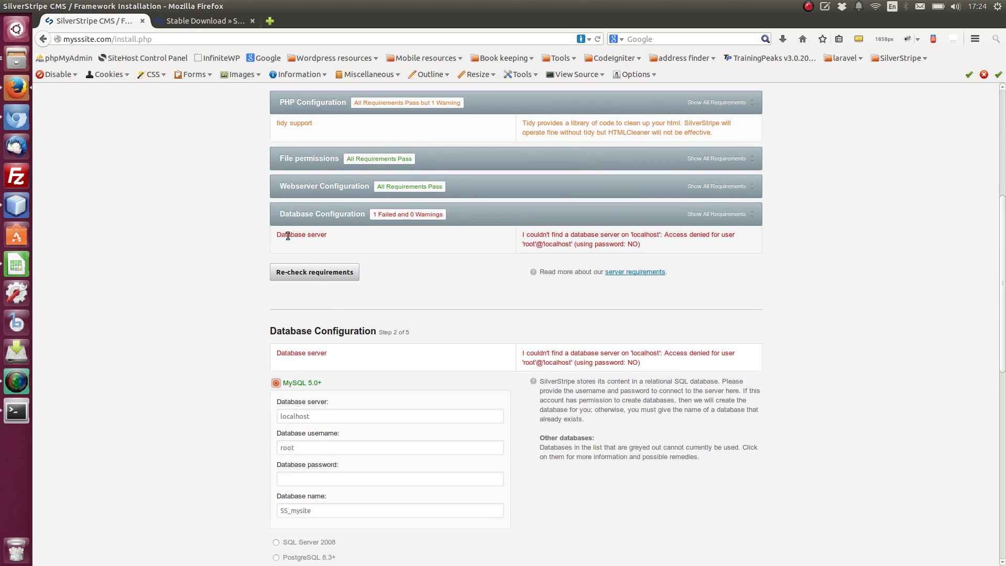
{"action": "scroll", "coordinate": [216, 256], "scroll_direction": "down", "scroll_amount": 3}
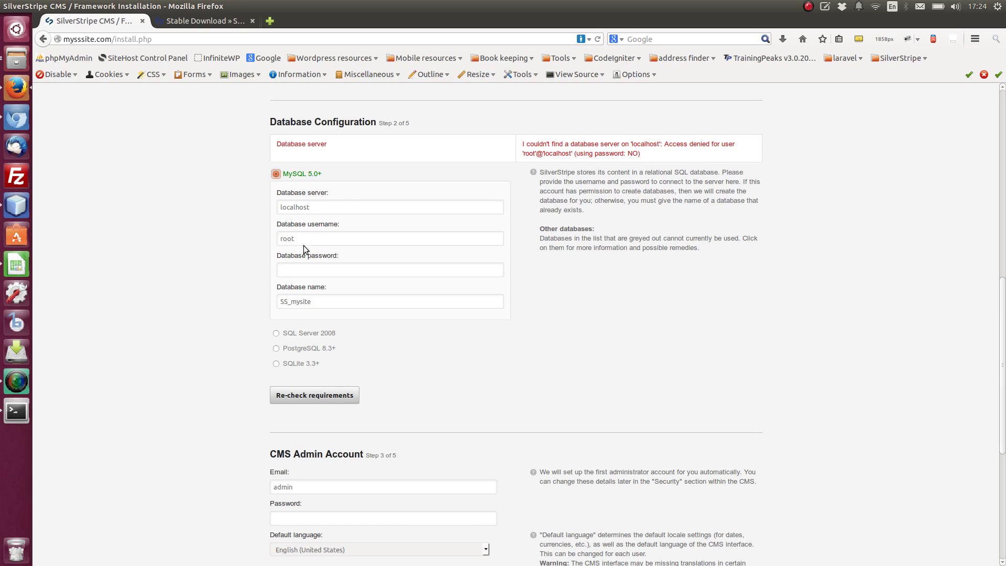
Enter the MySQL database password and change the database name from SS_mysite to mysssite
{"action": "left_click", "coordinate": [302, 270]}
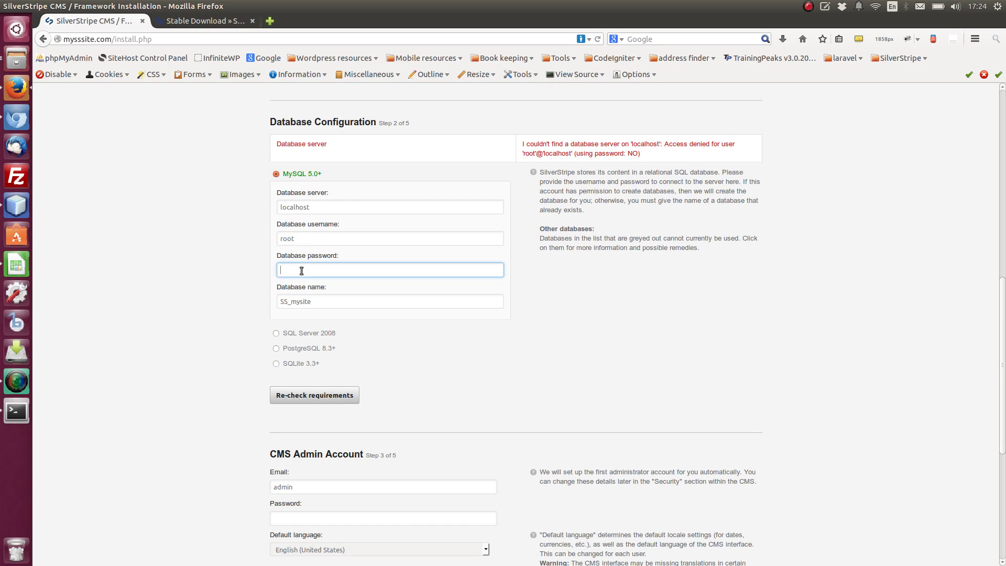
{"action": "type", "text": "root"}
{"action": "left_click", "coordinate": [326, 303]}
{"action": "key", "text": "BackSpace"}
{"action": "key", "text": "BackSpace"}
{"action": "key", "text": "BackSpace"}
{"action": "key", "text": "BackSpace"}
{"action": "key", "text": "BackSpace"}
{"action": "key", "text": "BackSpace"}
{"action": "key", "text": "BackSpace"}
{"action": "key", "text": "BackSpace"}
{"action": "key", "text": "BackSpace"}
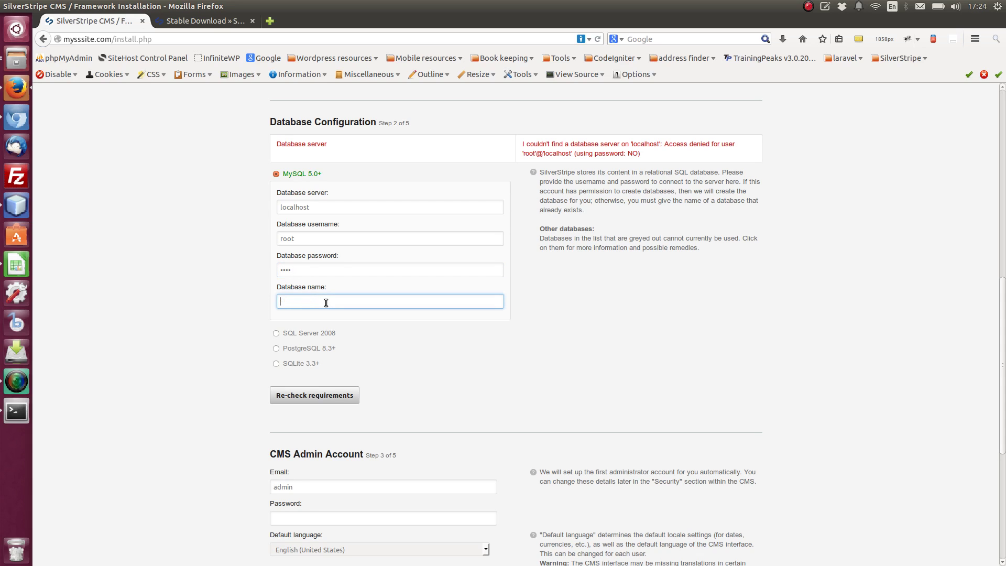
{"action": "type", "text": "m"}
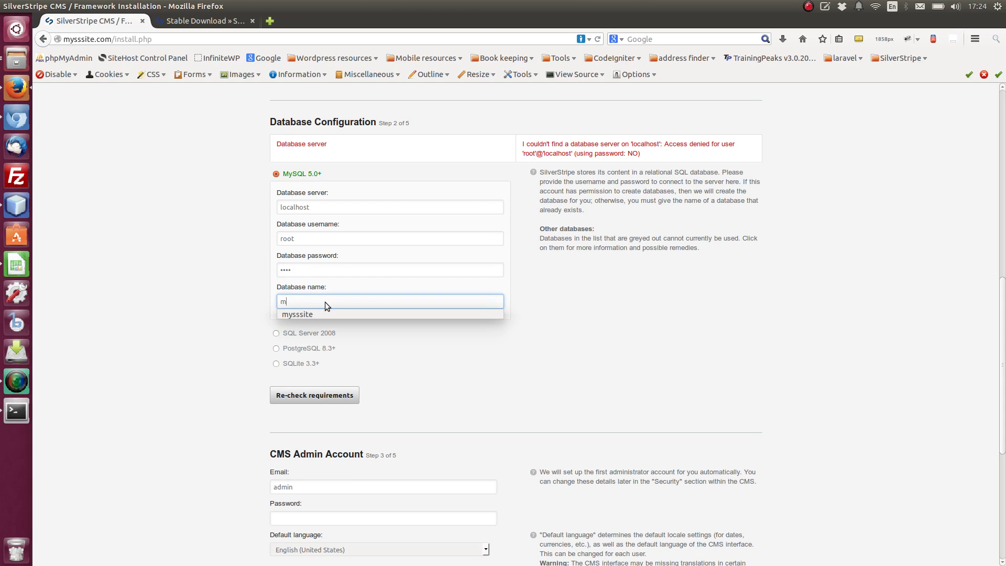
{"action": "key", "text": "Down"}
{"action": "key", "text": "Return"}
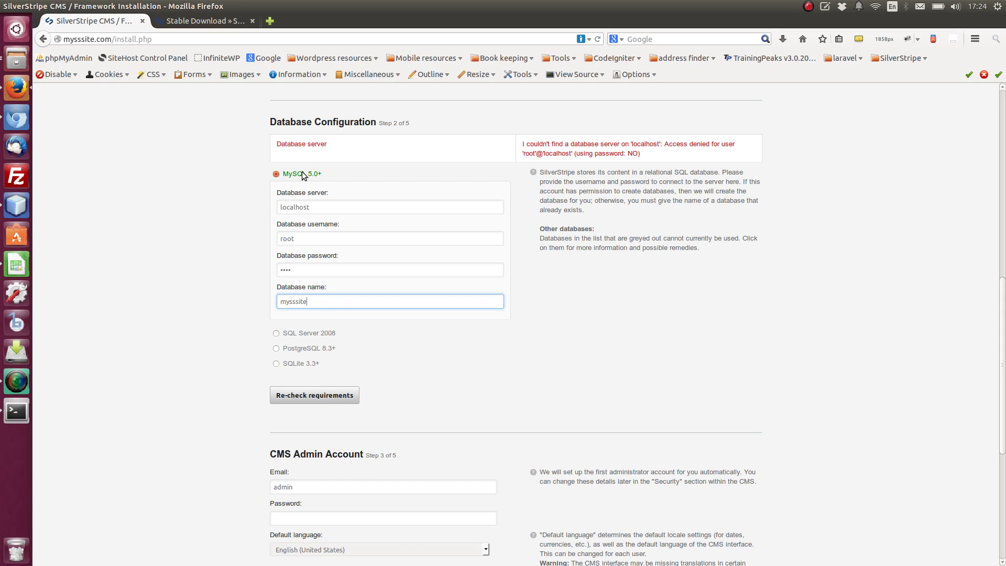
Enter the password for the CMS admin account
{"action": "scroll", "coordinate": [237, 376], "scroll_direction": "down", "scroll_amount": 3}
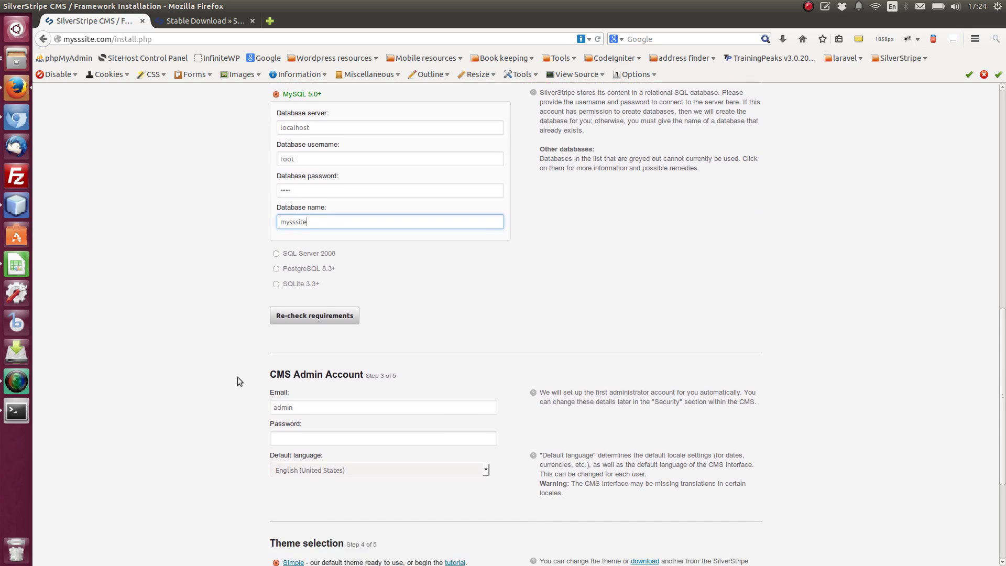
{"action": "scroll", "coordinate": [237, 379], "scroll_direction": "down", "scroll_amount": 4}
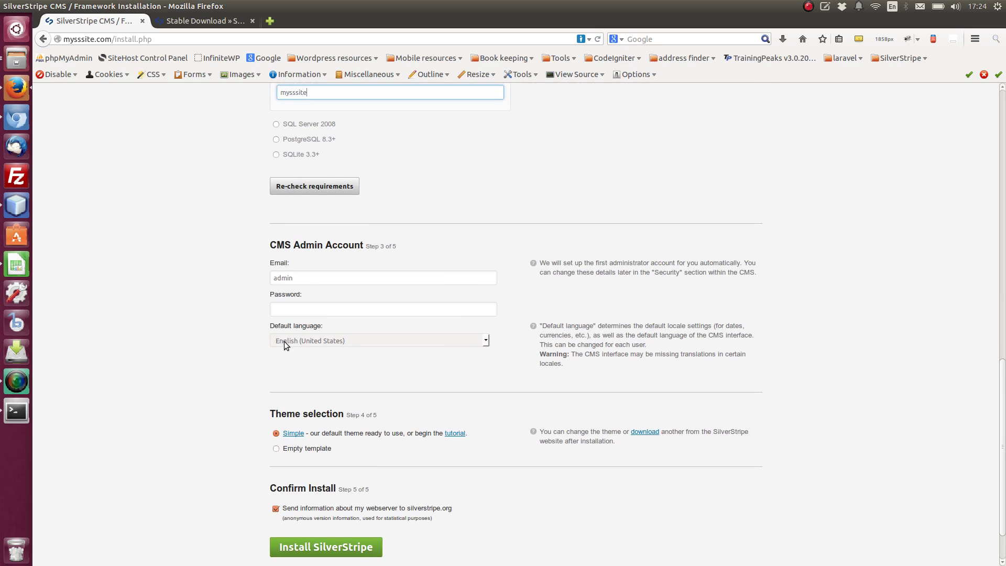
{"action": "left_click", "coordinate": [298, 278]}
{"action": "left_click", "coordinate": [297, 309]}
{"action": "type", "text": "admin"}
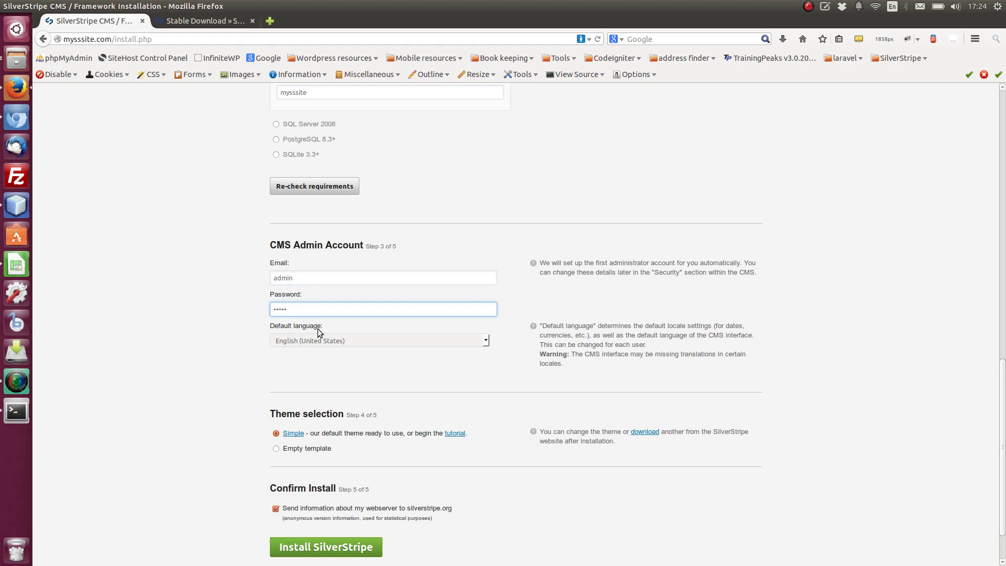
Set the default language to English (United Kingdom), keeping the Simple theme selected
{"action": "left_click", "coordinate": [327, 341]}
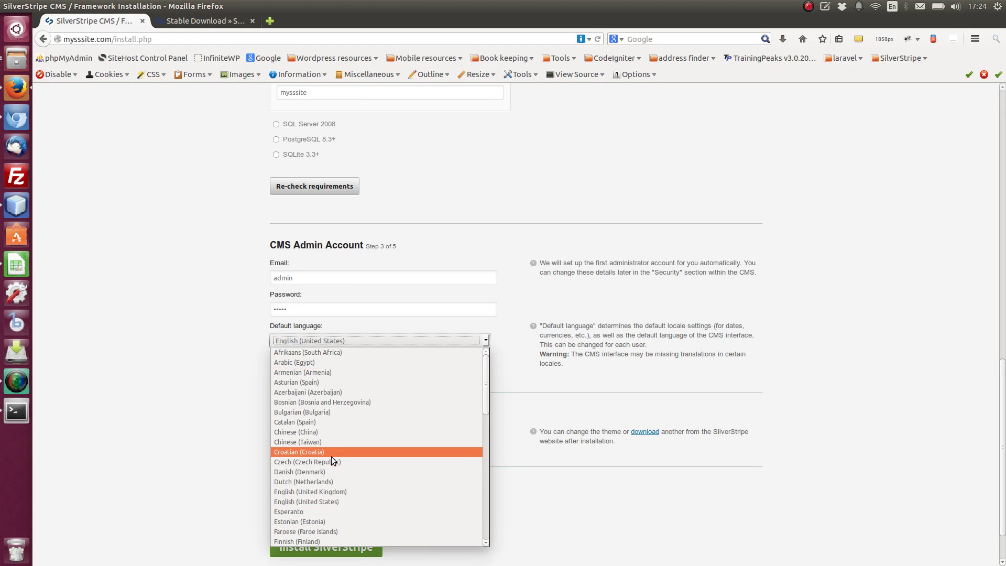
{"action": "left_click", "coordinate": [328, 491]}
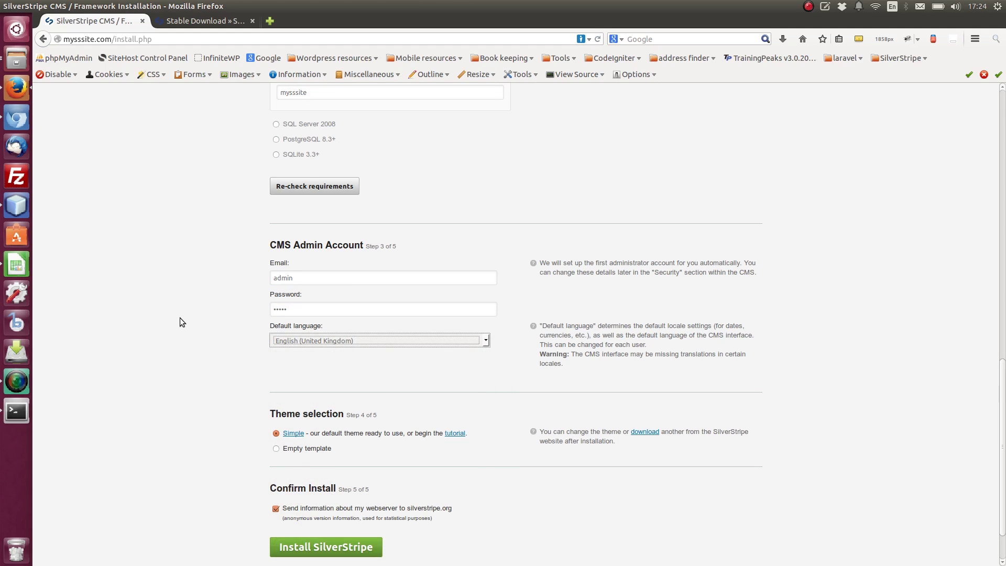
{"action": "scroll", "coordinate": [180, 320], "scroll_direction": "down", "scroll_amount": 2}
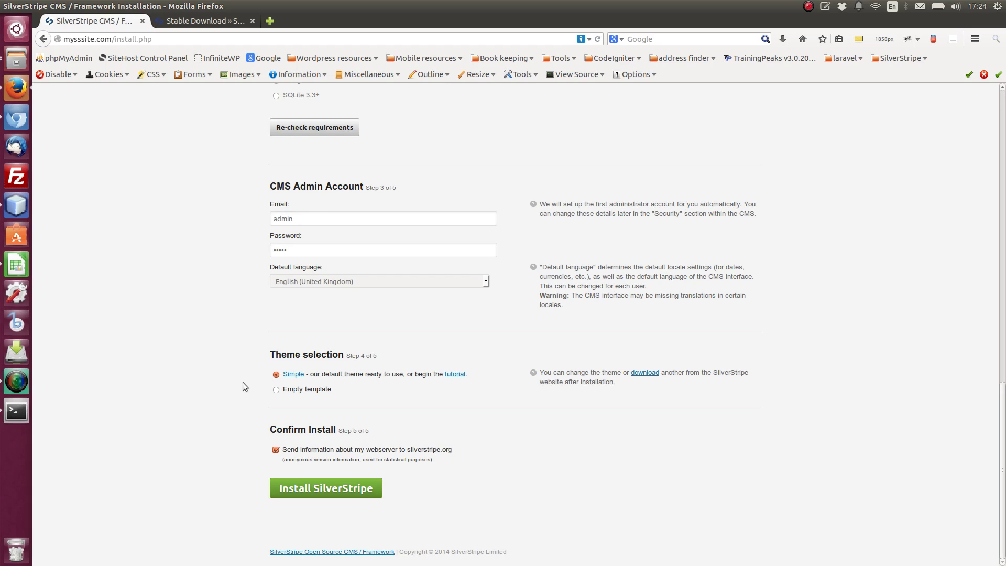
{"action": "scroll", "coordinate": [243, 386], "scroll_direction": "up", "scroll_amount": 1}
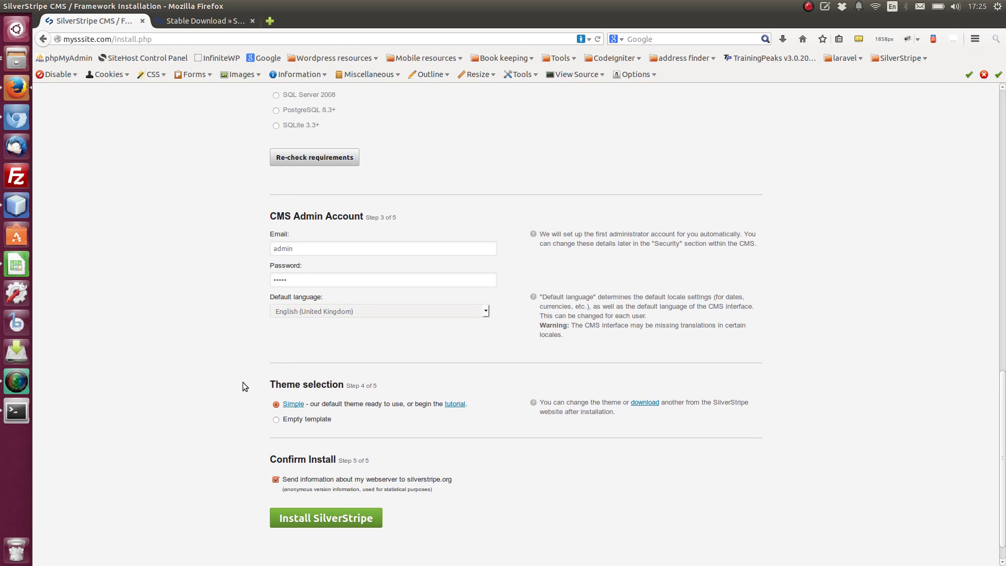
{"action": "scroll", "coordinate": [243, 386], "scroll_direction": "down", "scroll_amount": 1}
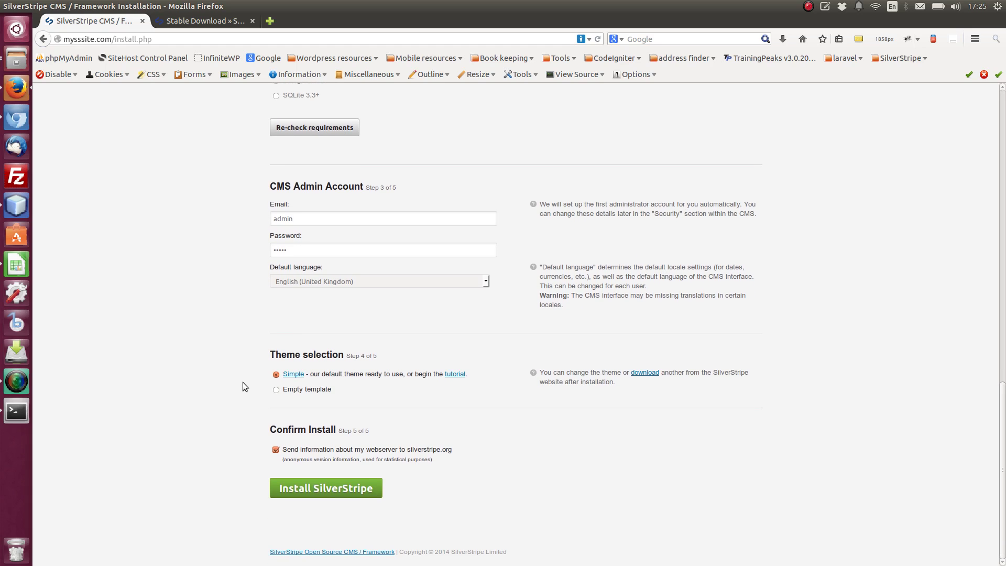
Launch Install SilverStripe and dismiss Firefox's remember-password popup while it runs
{"action": "left_click", "coordinate": [321, 491]}
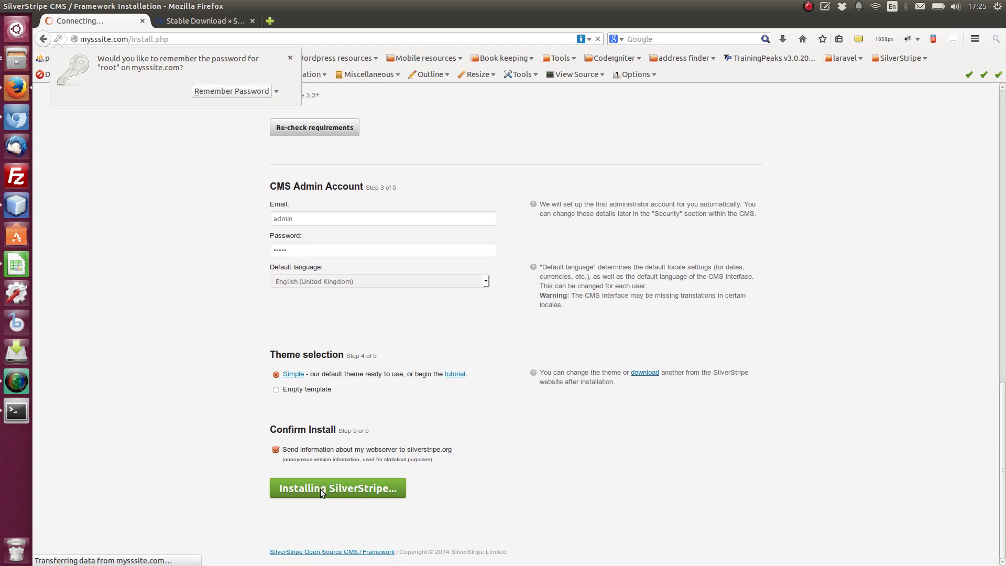
{"action": "left_click", "coordinate": [290, 58]}
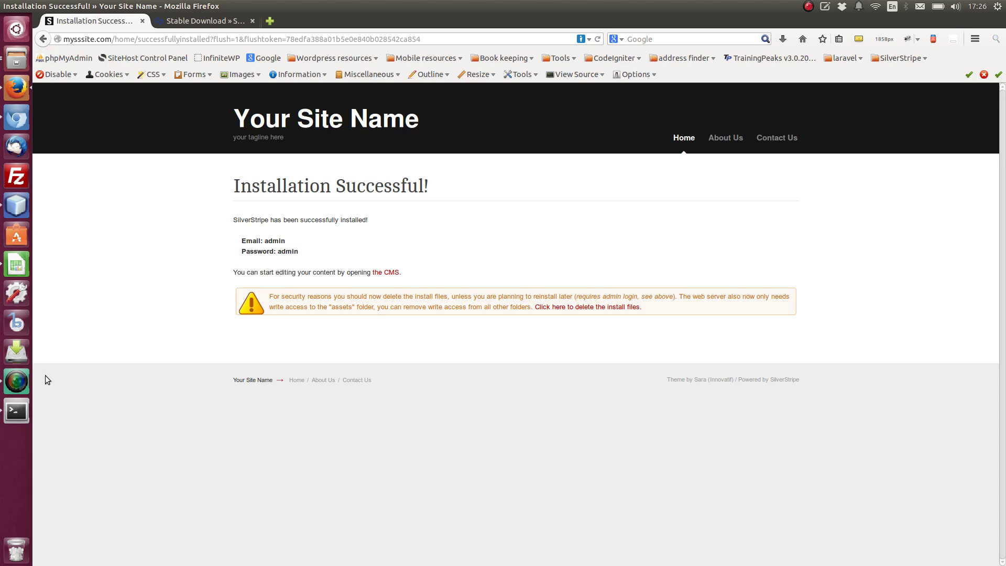
Request deletion of the install files, log in with the admin credentials, and dismiss the save-password prompt
{"action": "left_click", "coordinate": [593, 308]}
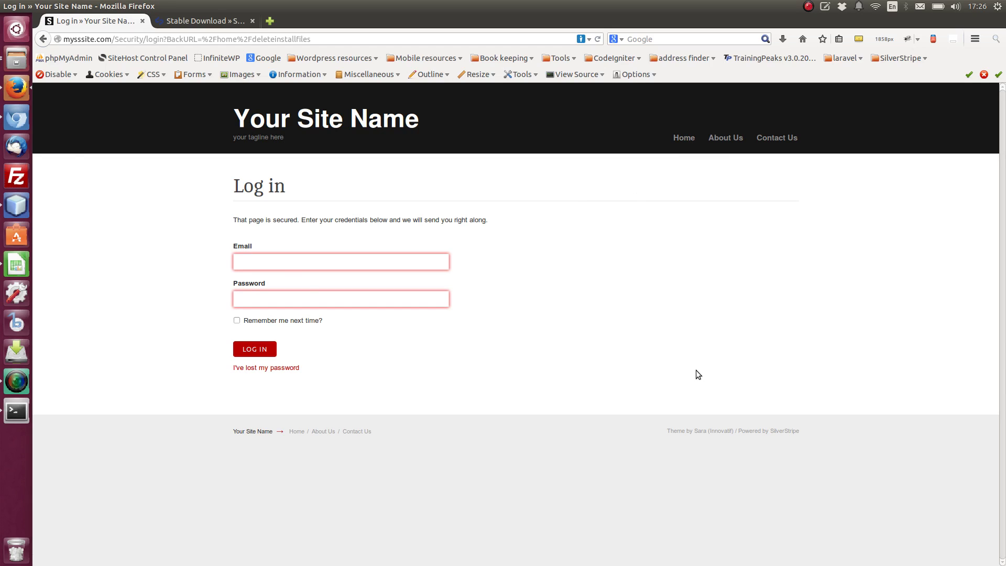
{"action": "left_click", "coordinate": [303, 261]}
{"action": "left_click", "coordinate": [302, 262]}
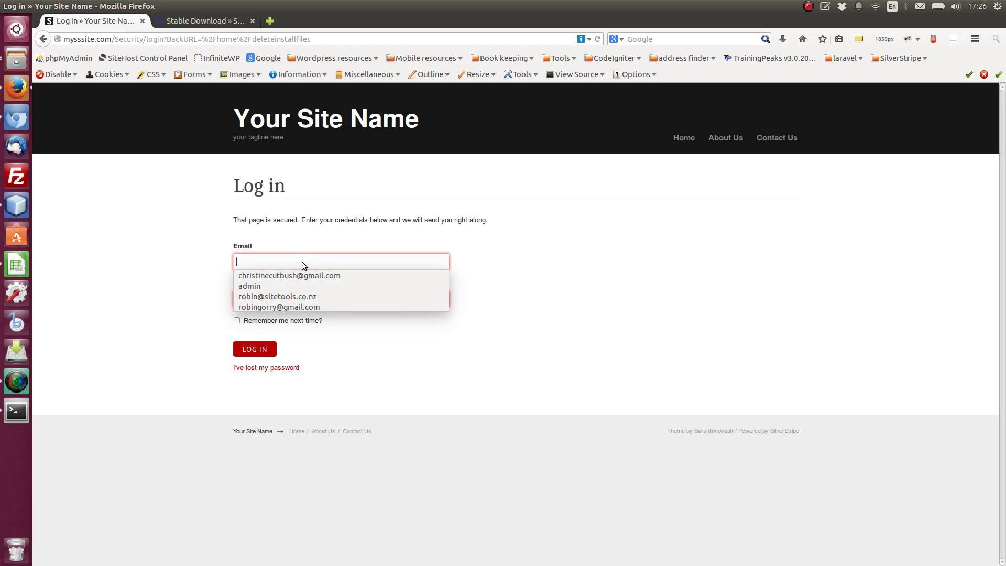
{"action": "type", "text": "admin"}
{"action": "key", "text": "Tab"}
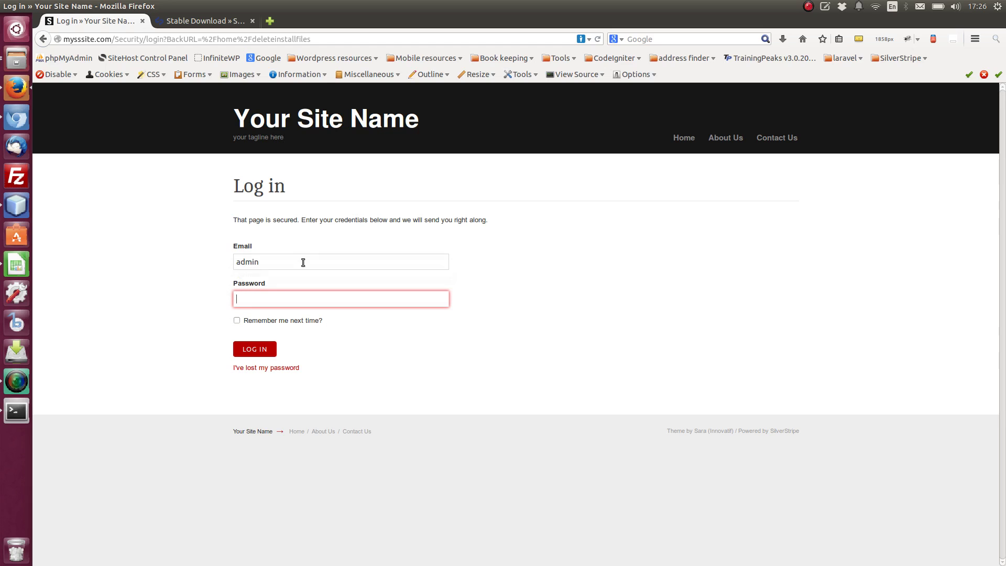
{"action": "type", "text": "admin"}
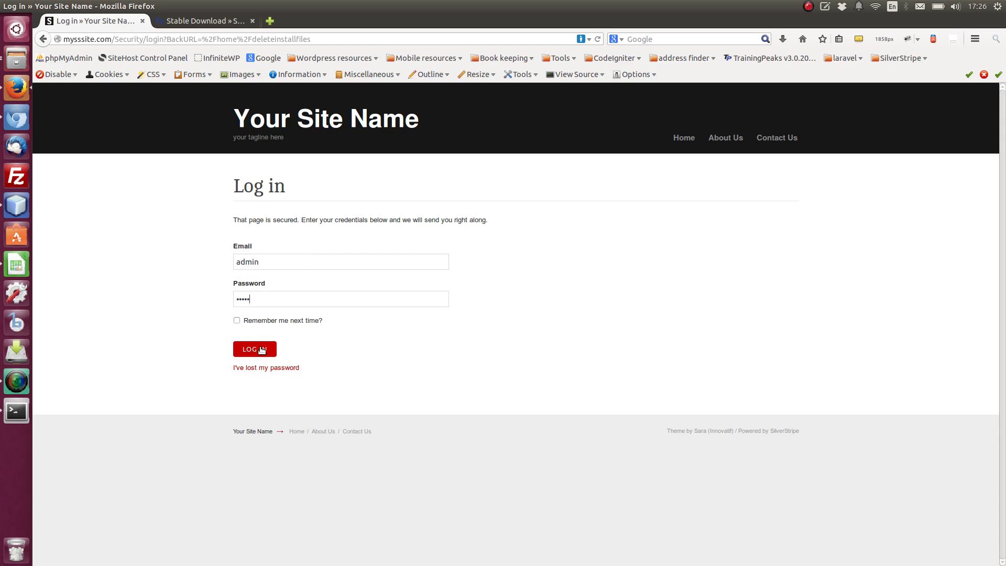
{"action": "left_click", "coordinate": [261, 349]}
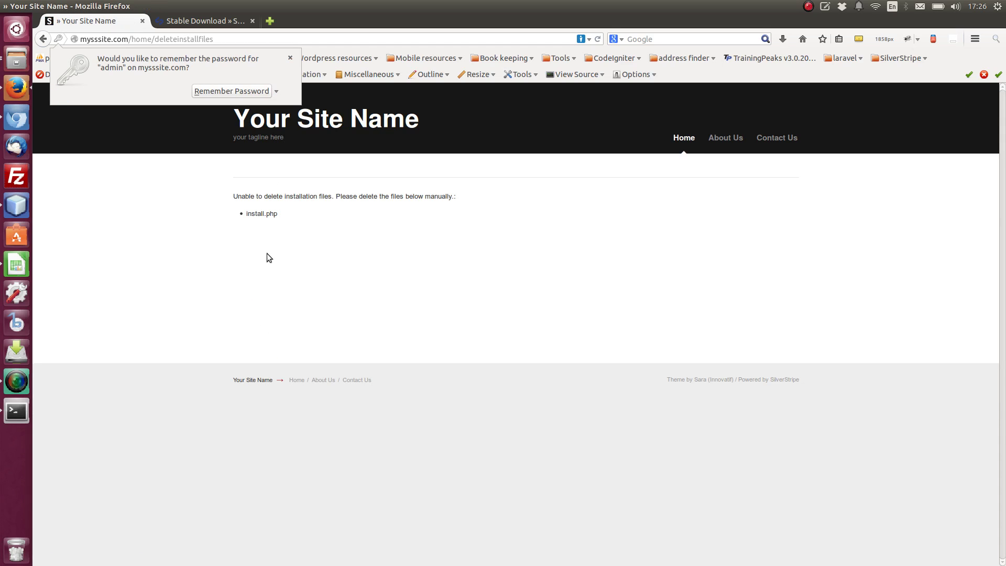
{"action": "left_click", "coordinate": [290, 58]}
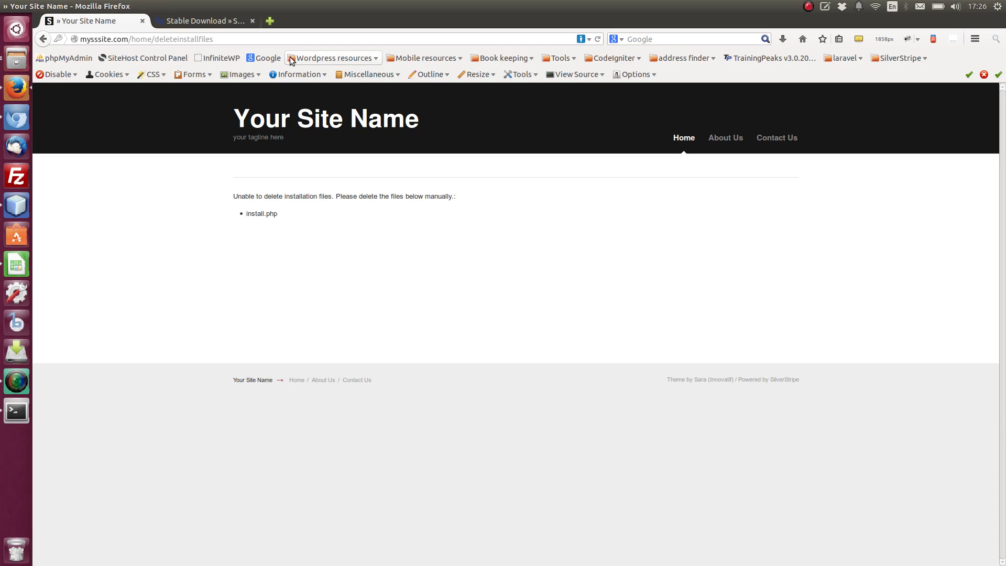
Delete install.php from the mysssite.com project in NetBeans and confirm
{"action": "left_click", "coordinate": [16, 205]}
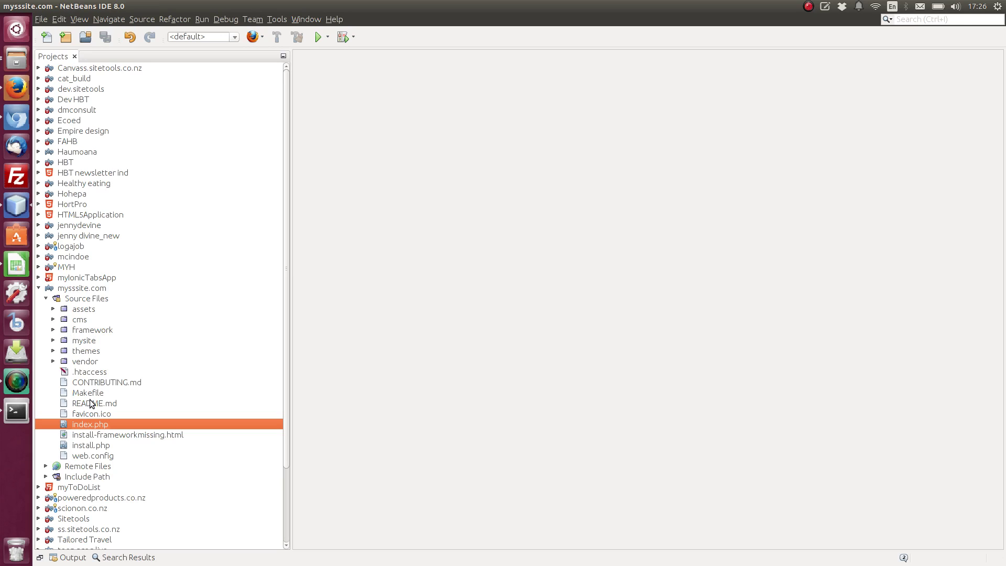
{"action": "left_click", "coordinate": [89, 445]}
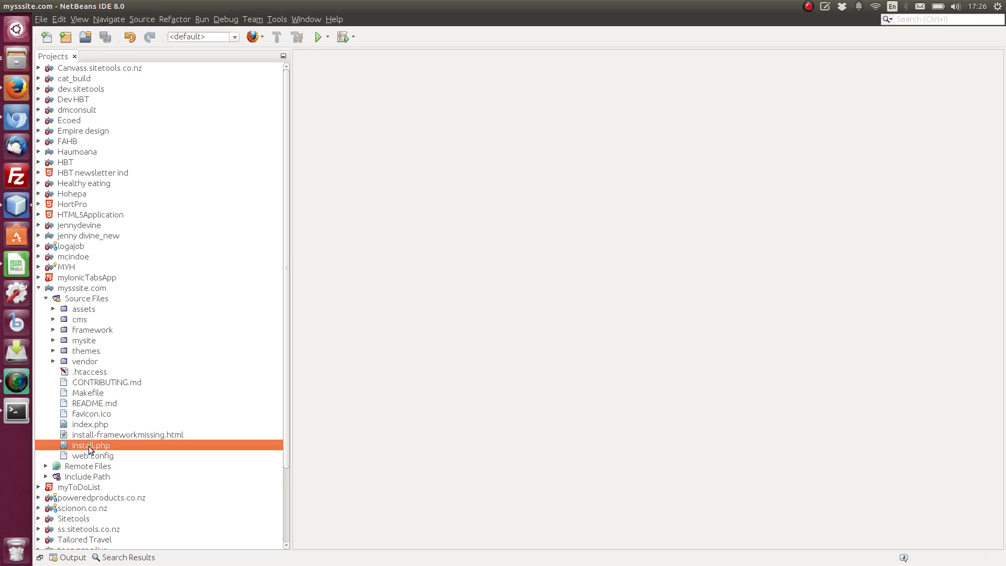
{"action": "key", "text": "Delete"}
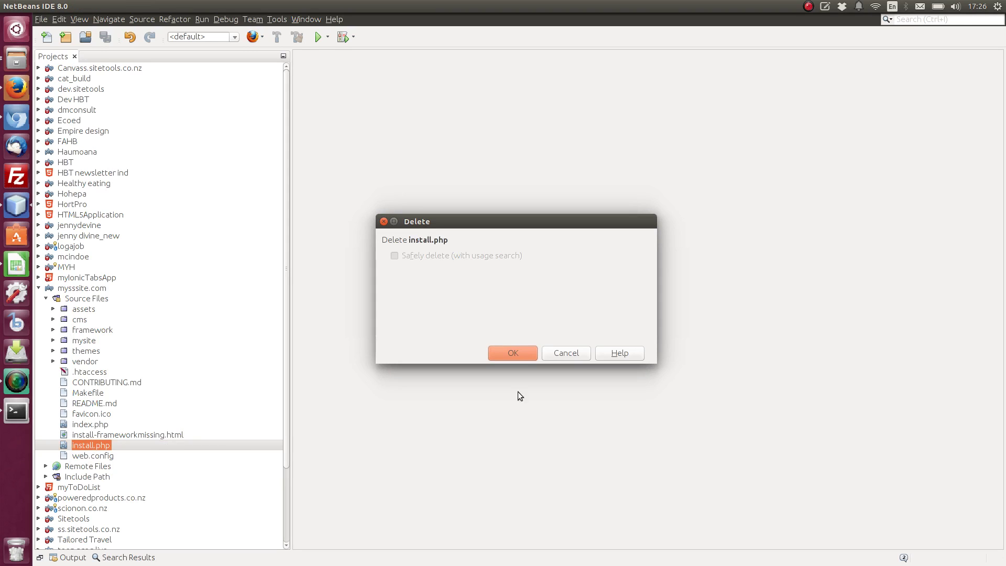
{"action": "left_click", "coordinate": [512, 351]}
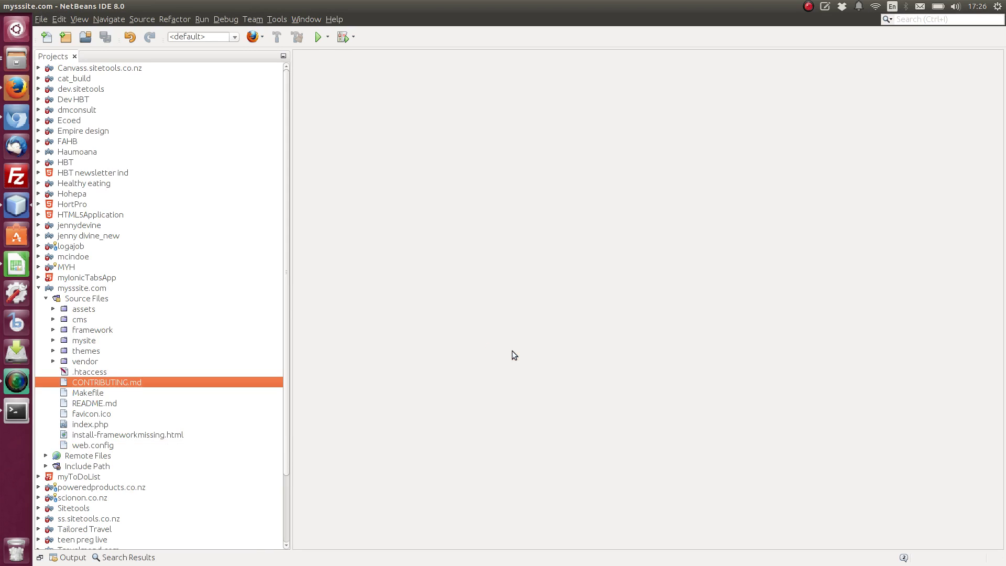
Reload the site to confirm install files are gone, open the CMS, then return to NetBeans
{"action": "left_click", "coordinate": [16, 100]}
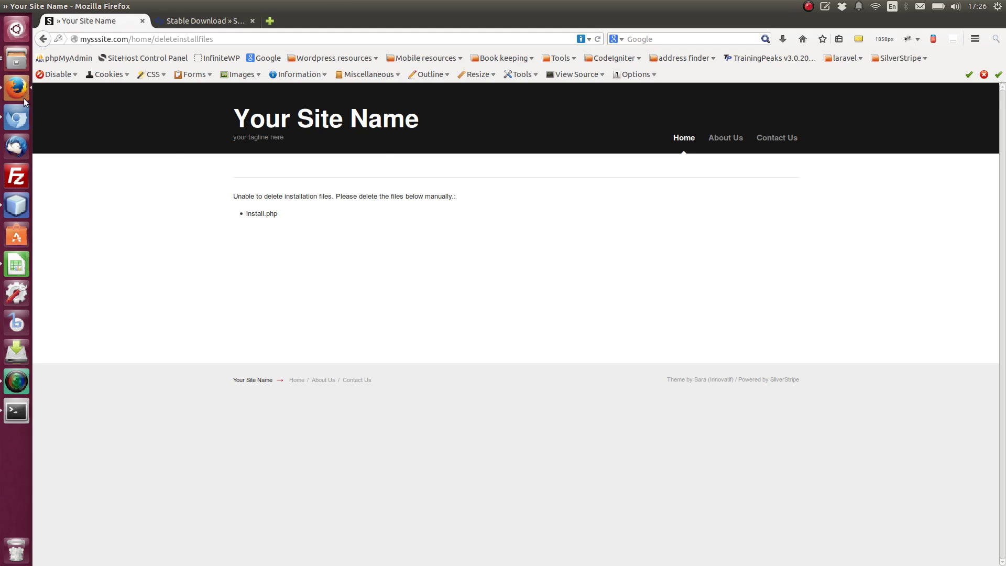
{"action": "left_click", "coordinate": [597, 40]}
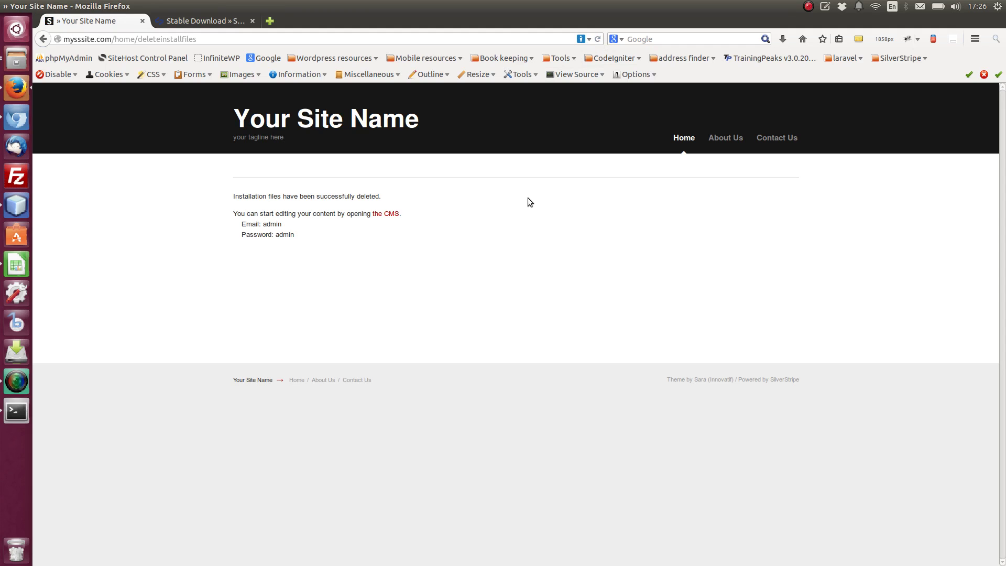
{"action": "left_click", "coordinate": [386, 214]}
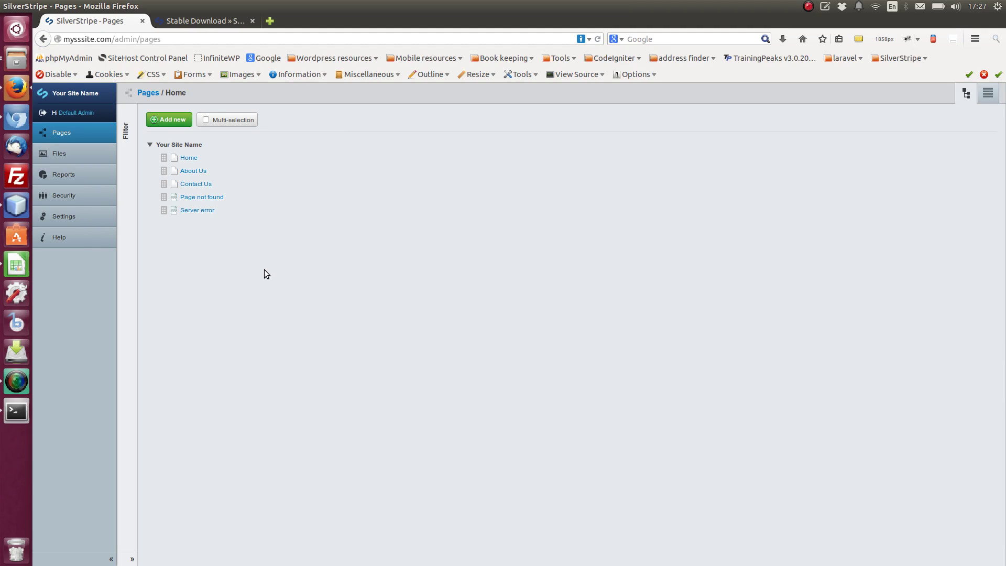
{"action": "left_click", "coordinate": [17, 204]}
{"action": "scroll", "coordinate": [147, 285], "scroll_direction": "down", "scroll_amount": 3}
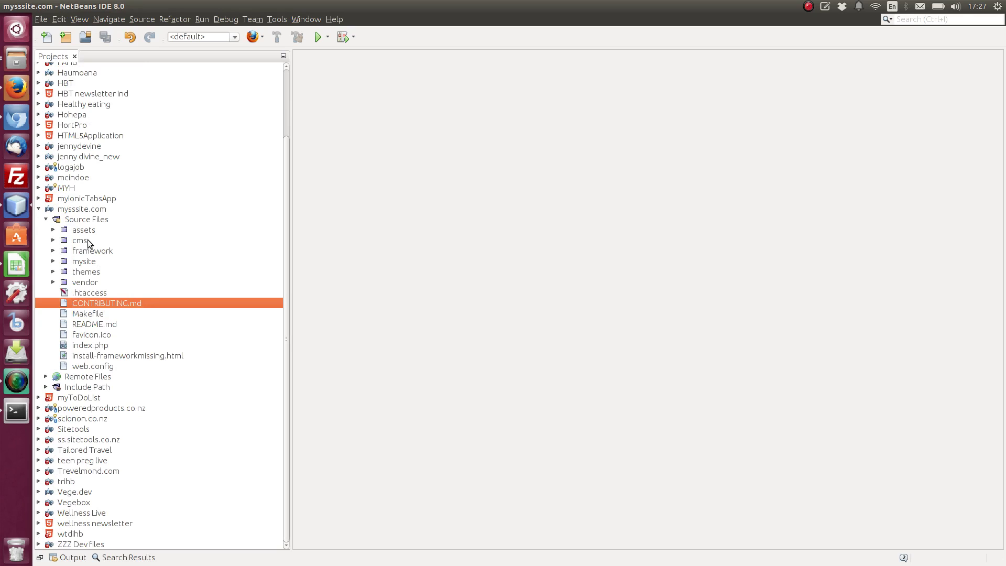
Browse the assets, cms and framework folders, including framework's security folder
{"action": "left_click", "coordinate": [53, 230]}
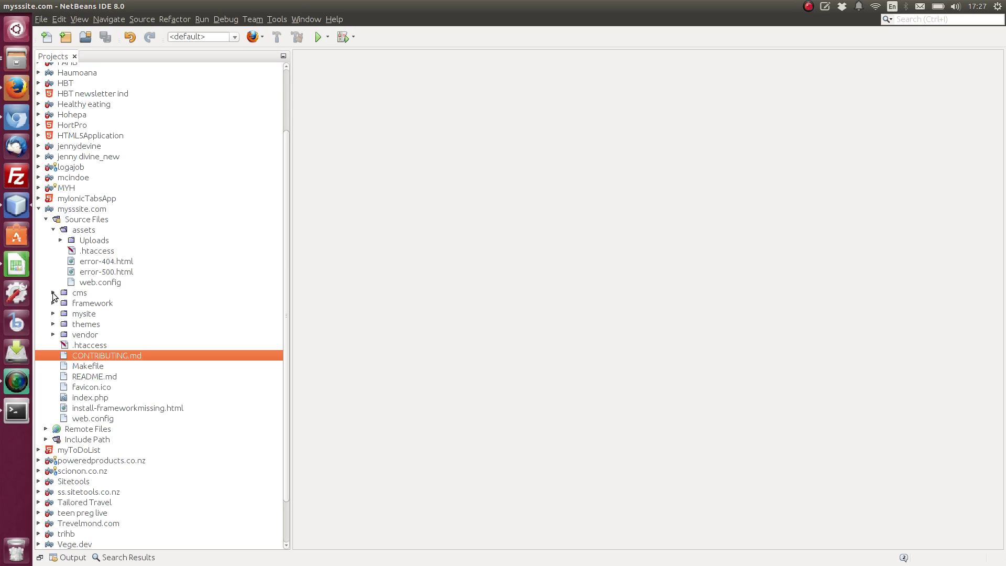
{"action": "left_click", "coordinate": [52, 293]}
{"action": "left_click", "coordinate": [53, 293]}
{"action": "left_click", "coordinate": [53, 303]}
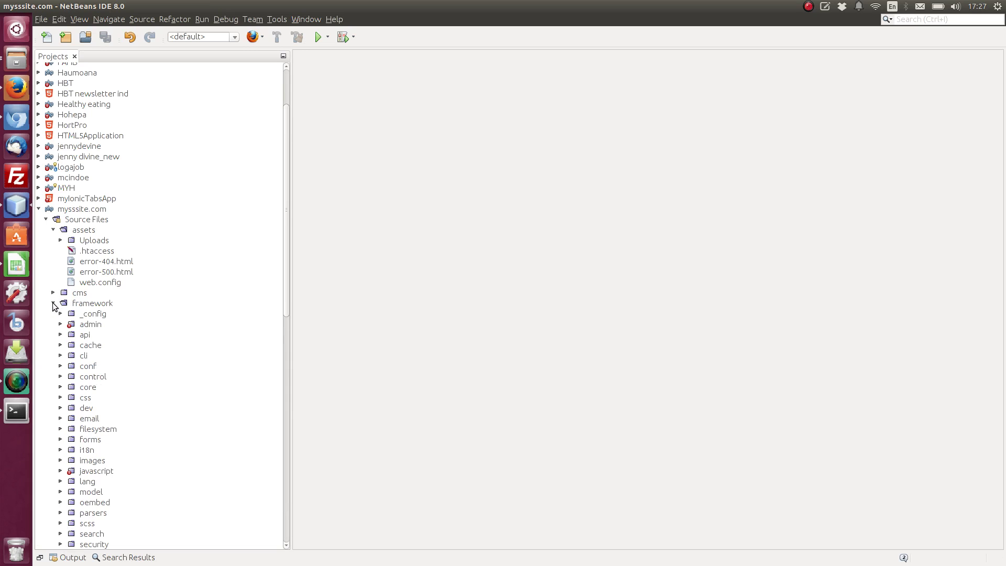
{"action": "scroll", "coordinate": [102, 325], "scroll_direction": "down", "scroll_amount": 7}
{"action": "left_click", "coordinate": [102, 325]}
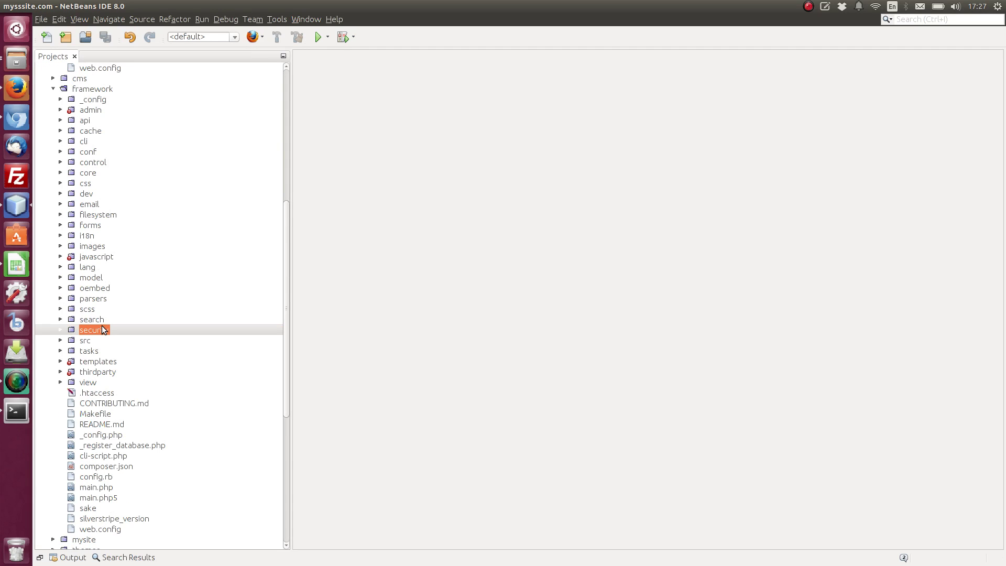
{"action": "scroll", "coordinate": [103, 325], "scroll_direction": "up", "scroll_amount": 5}
{"action": "right_click", "coordinate": [102, 326]}
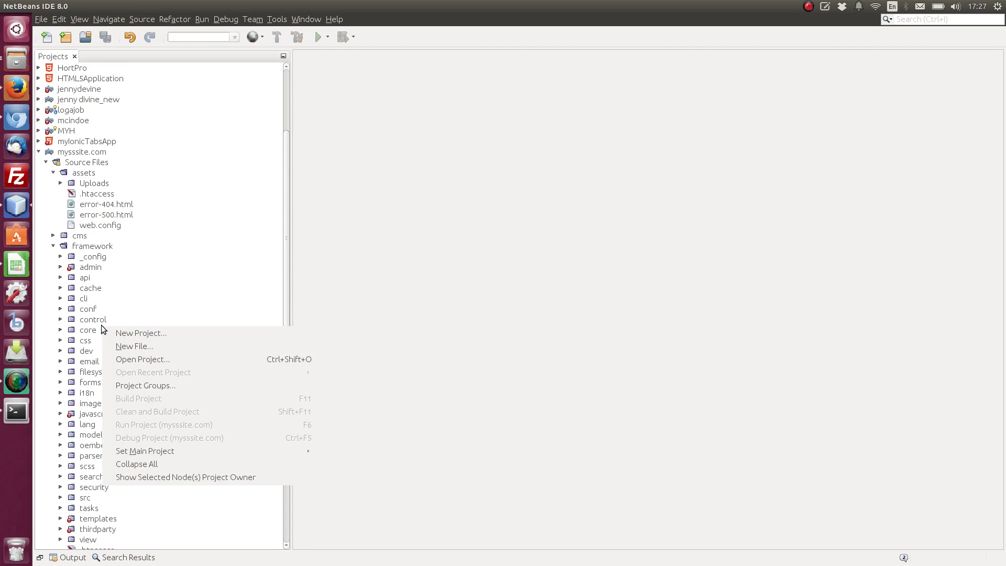
{"action": "left_click", "coordinate": [55, 249]}
{"action": "left_click", "coordinate": [54, 245]}
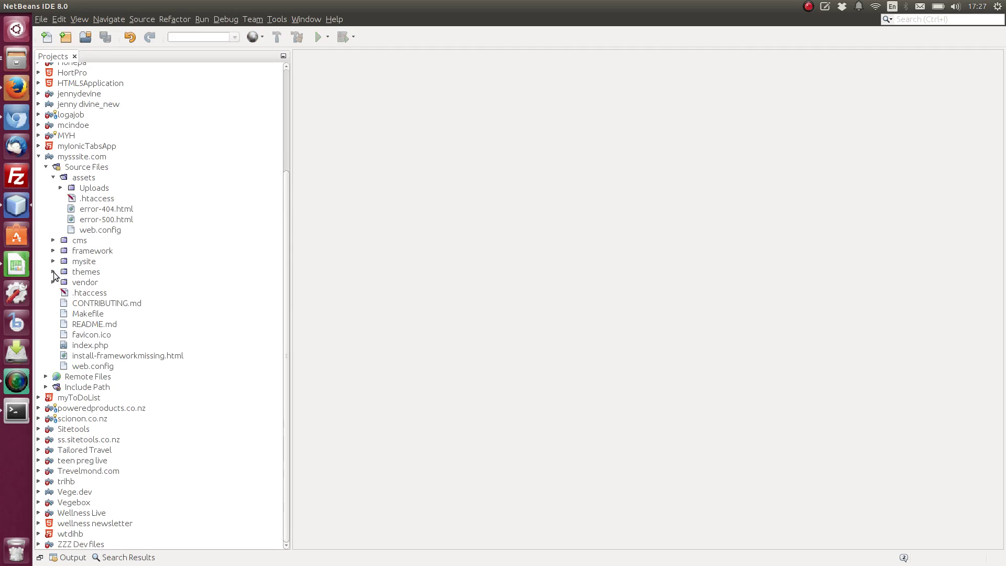
Expand and collapse the themes and mysite folders, leaving assets' contents listed
{"action": "left_click", "coordinate": [52, 272]}
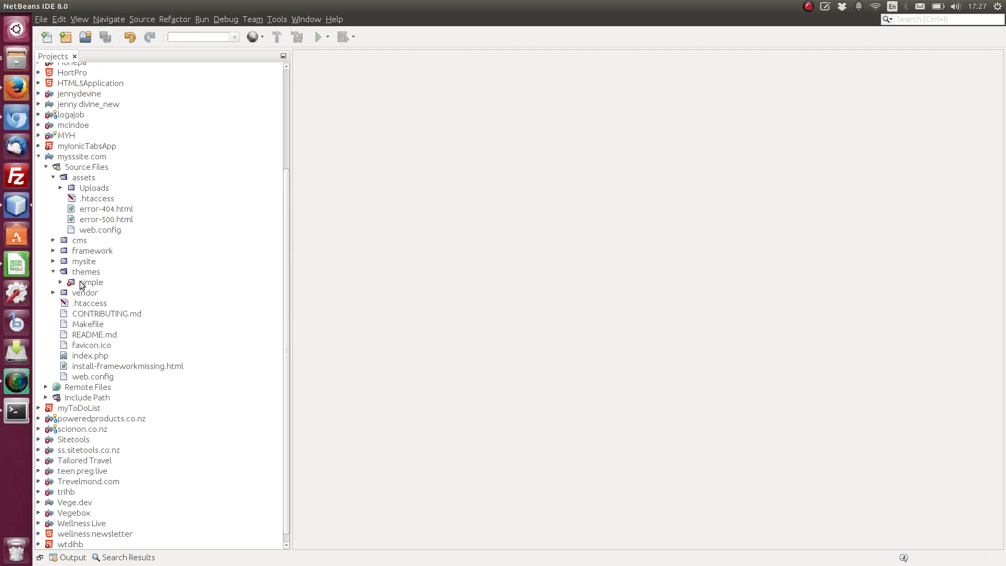
{"action": "left_click", "coordinate": [53, 272]}
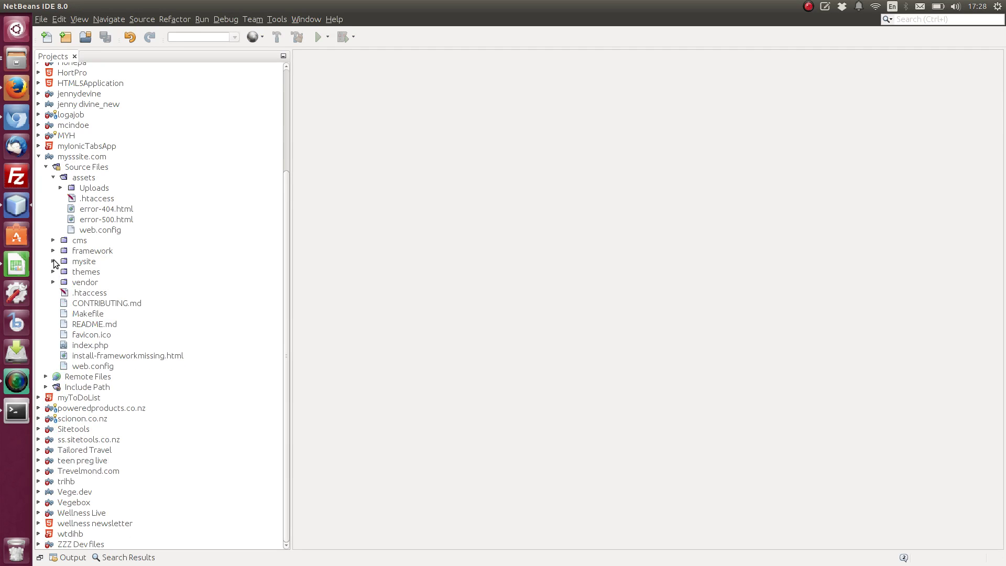
{"action": "left_click", "coordinate": [54, 261]}
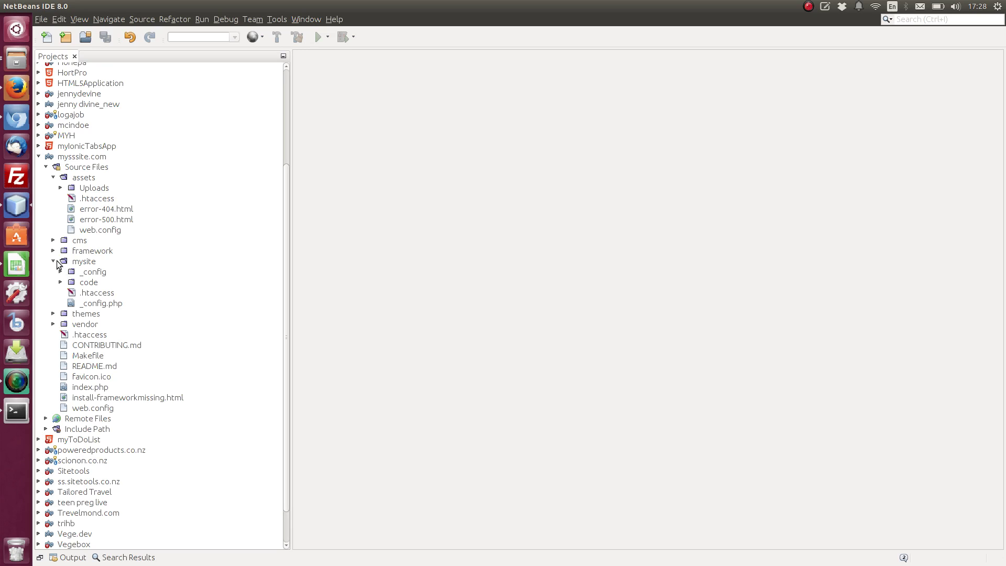
{"action": "left_click", "coordinate": [53, 261]}
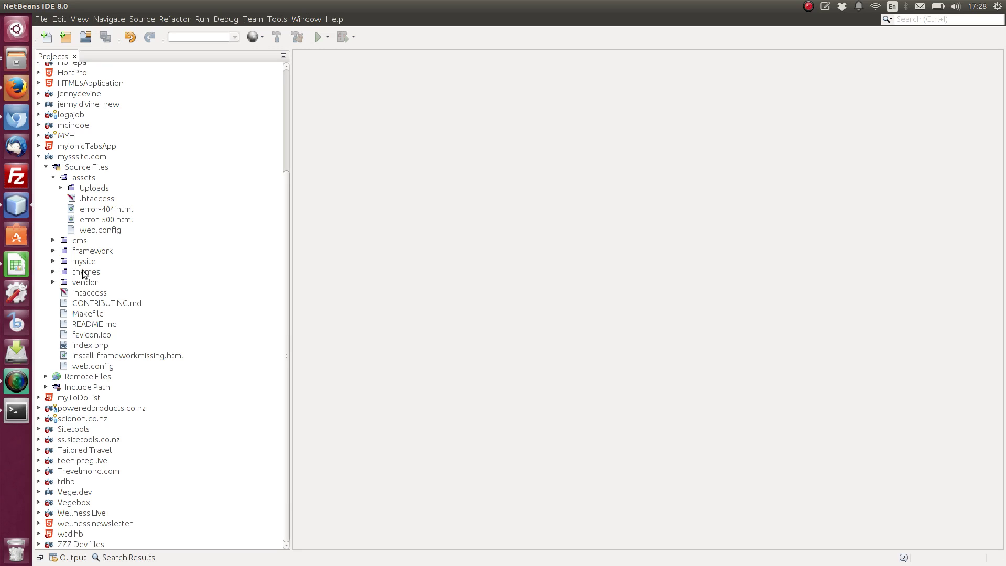